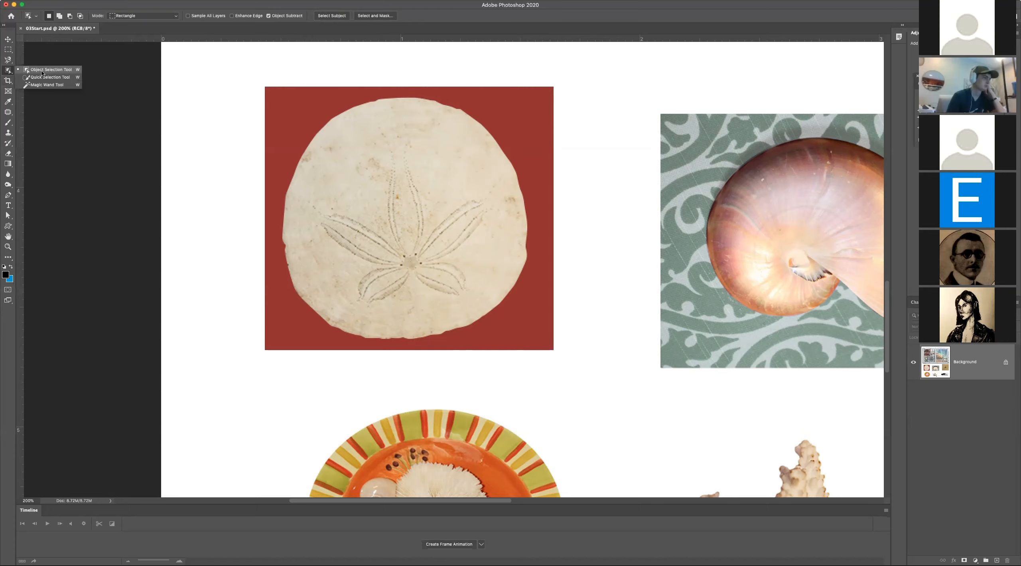
Select the sand dollar using the Object Selection tool in Rectangle mode and clear the selection.
{"action": "left_click", "coordinate": [42, 73]}
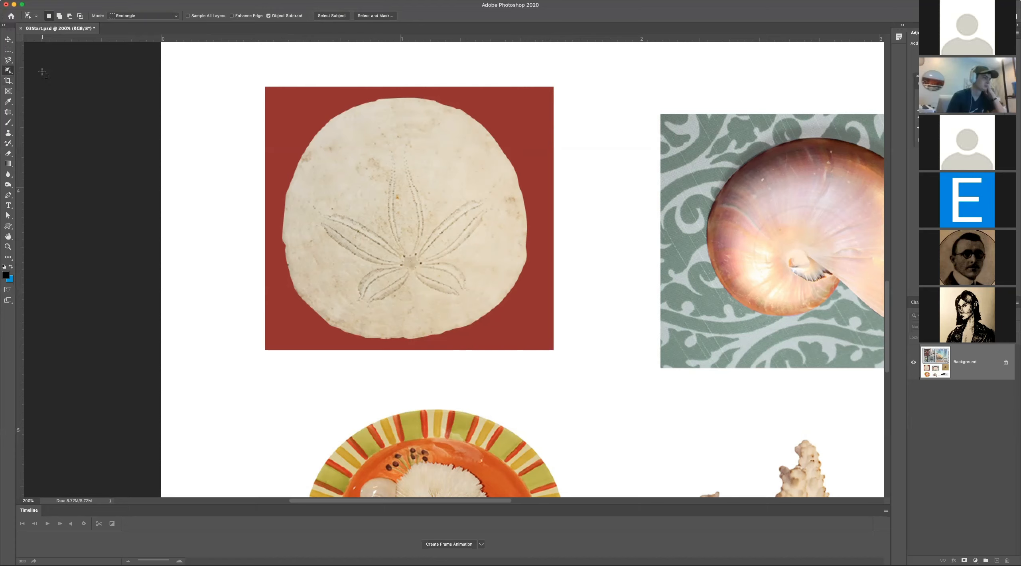
{"action": "mouse_move", "coordinate": [273, 92]}
{"action": "left_mouse_down"}
{"action": "mouse_move", "coordinate": [366, 133]}
{"action": "mouse_move", "coordinate": [541, 343]}
{"action": "left_mouse_up"}
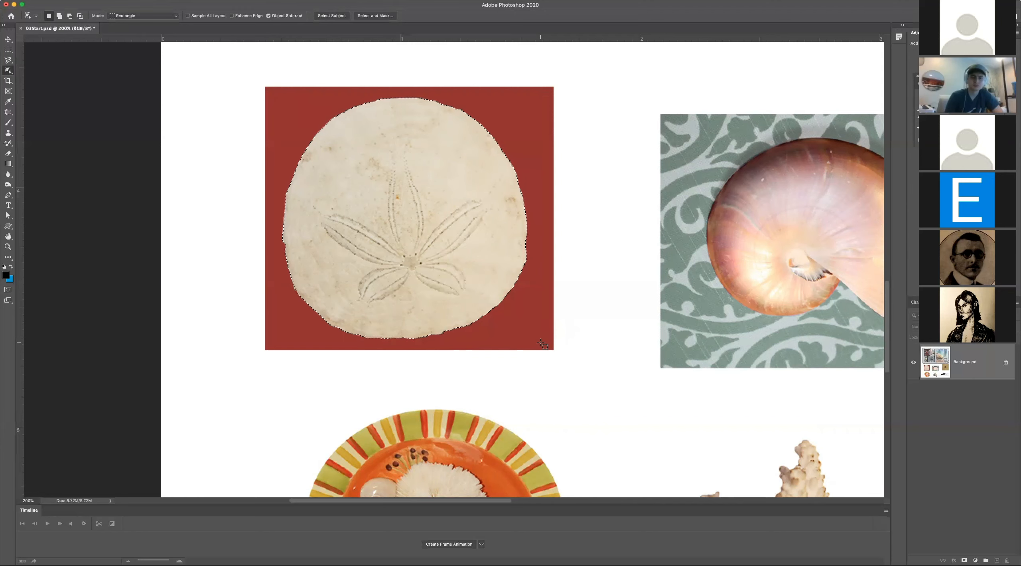
{"action": "key", "text": "super+d"}
Select the coral branch by framing it with the Object Selection tool in Rectangle mode.
{"action": "left_click_drag", "start_coordinate": [641, 376], "coordinate": [348, 187]}
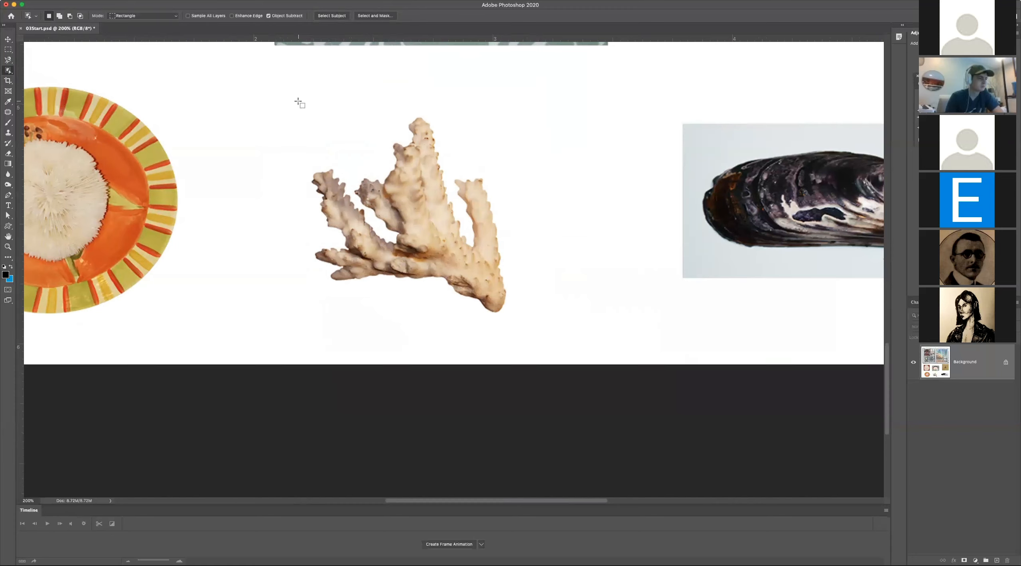
{"action": "right_click", "coordinate": [8, 70]}
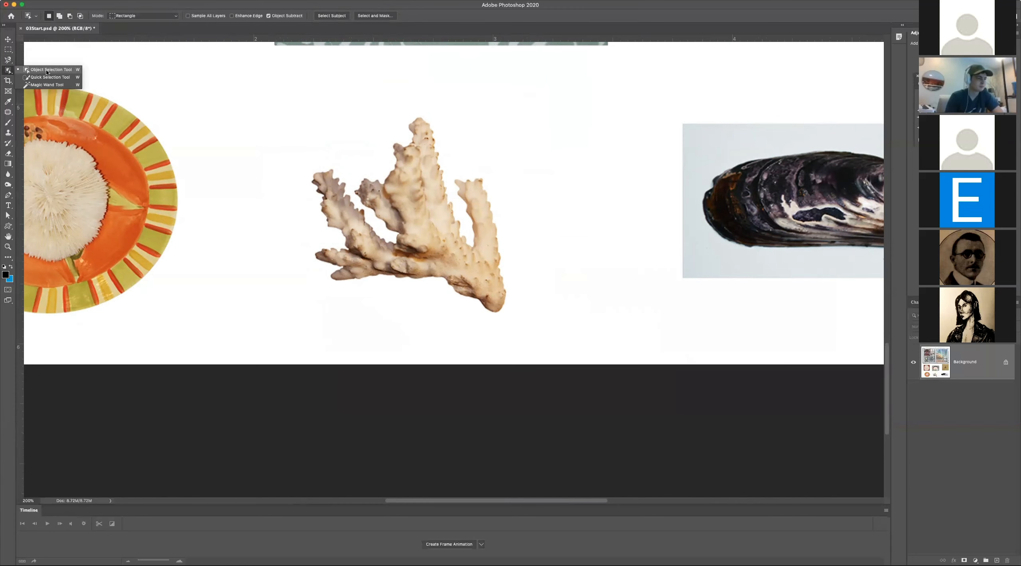
{"action": "left_click", "coordinate": [47, 71]}
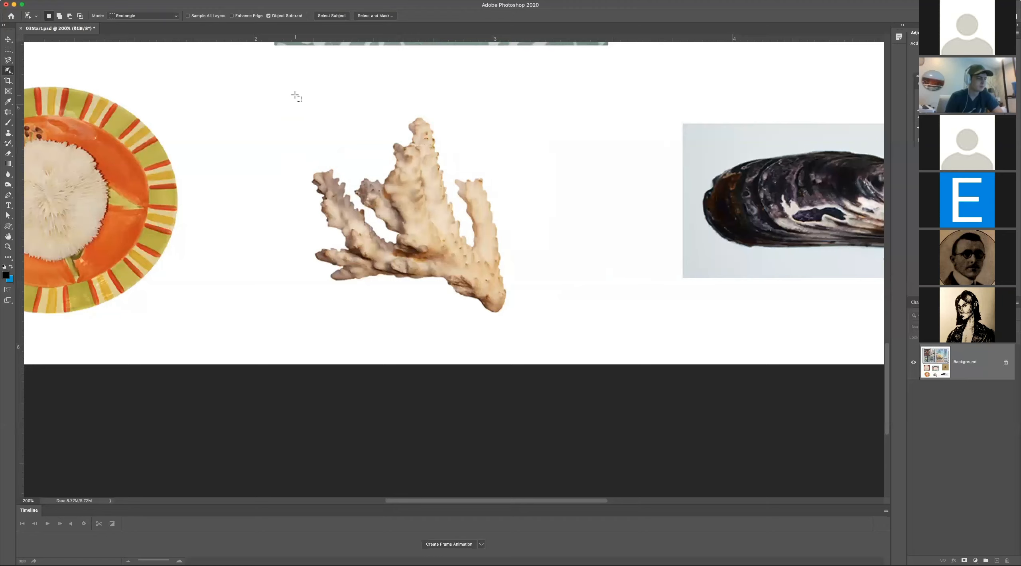
{"action": "left_click_drag", "start_coordinate": [295, 94], "coordinate": [547, 324]}
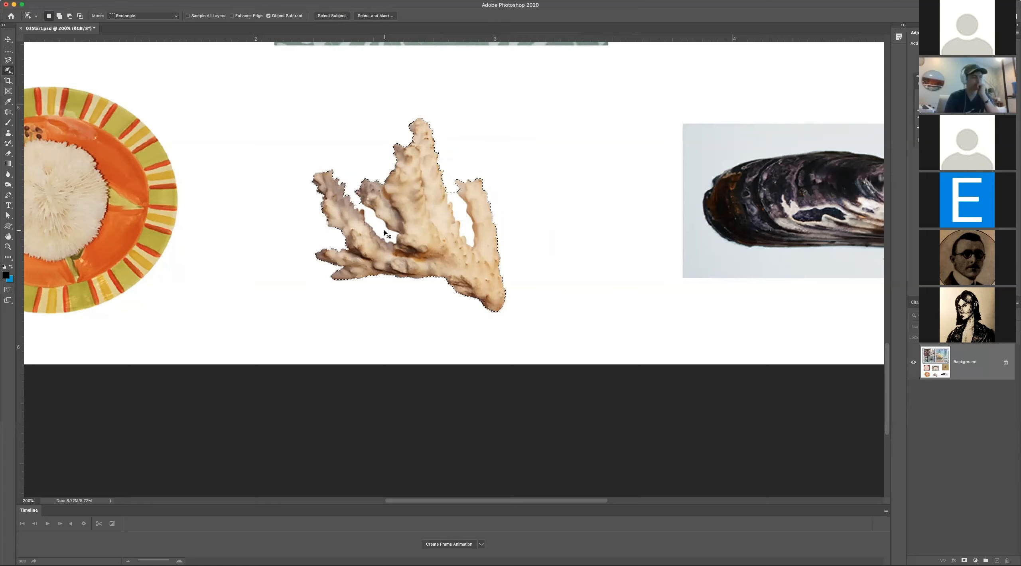
Change the Object Selection mode to Lasso and draw a loose outline around the coral branch.
{"action": "left_click", "coordinate": [169, 17]}
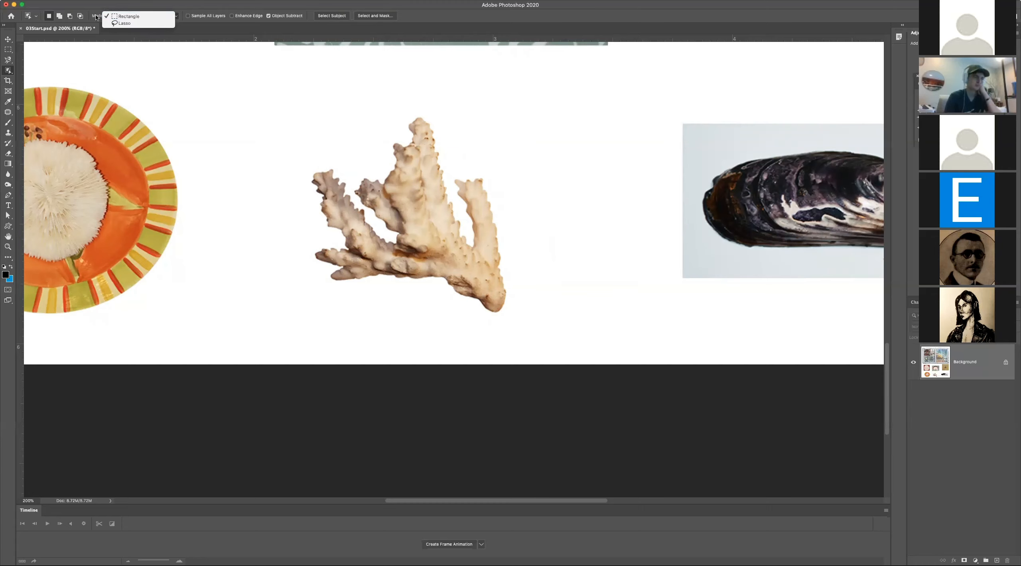
{"action": "left_click", "coordinate": [146, 23]}
{"action": "mouse_move", "coordinate": [478, 150]}
{"action": "left_mouse_down"}
{"action": "mouse_move", "coordinate": [431, 100]}
{"action": "mouse_move", "coordinate": [396, 109]}
{"action": "mouse_move", "coordinate": [378, 148]}
{"action": "mouse_move", "coordinate": [320, 152]}
{"action": "mouse_move", "coordinate": [293, 185]}
{"action": "mouse_move", "coordinate": [307, 221]}
{"action": "mouse_move", "coordinate": [297, 261]}
{"action": "mouse_move", "coordinate": [314, 293]}
{"action": "mouse_move", "coordinate": [426, 301]}
{"action": "mouse_move", "coordinate": [456, 320]}
{"action": "mouse_move", "coordinate": [514, 320]}
{"action": "mouse_move", "coordinate": [528, 201]}
{"action": "mouse_move", "coordinate": [479, 149]}
{"action": "left_mouse_up"}
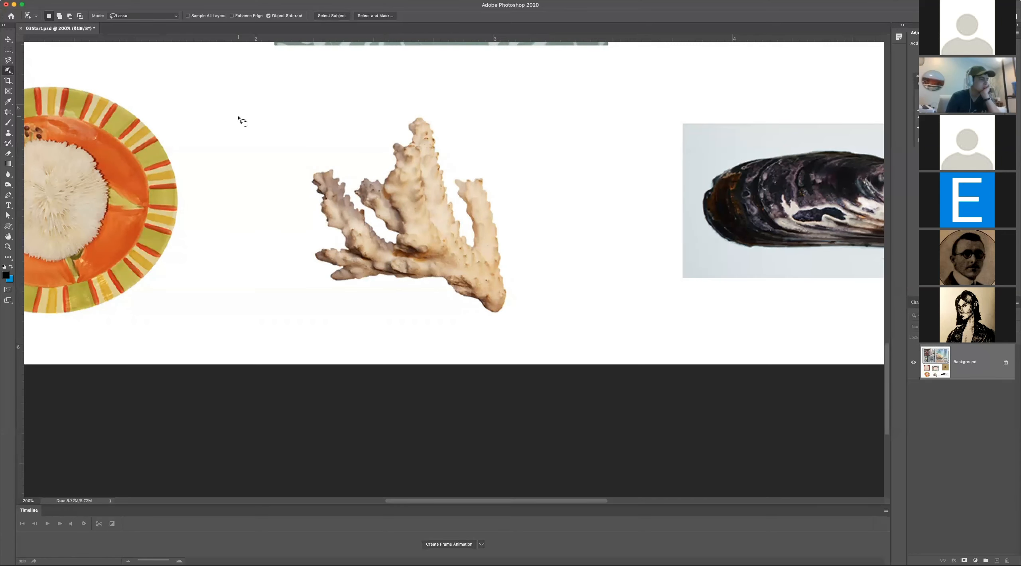
Set the Quick Selection tool's brush to 82 px size and 100% hardness.
{"action": "scroll", "coordinate": [238, 117], "scroll_direction": "left", "scroll_amount": 10}
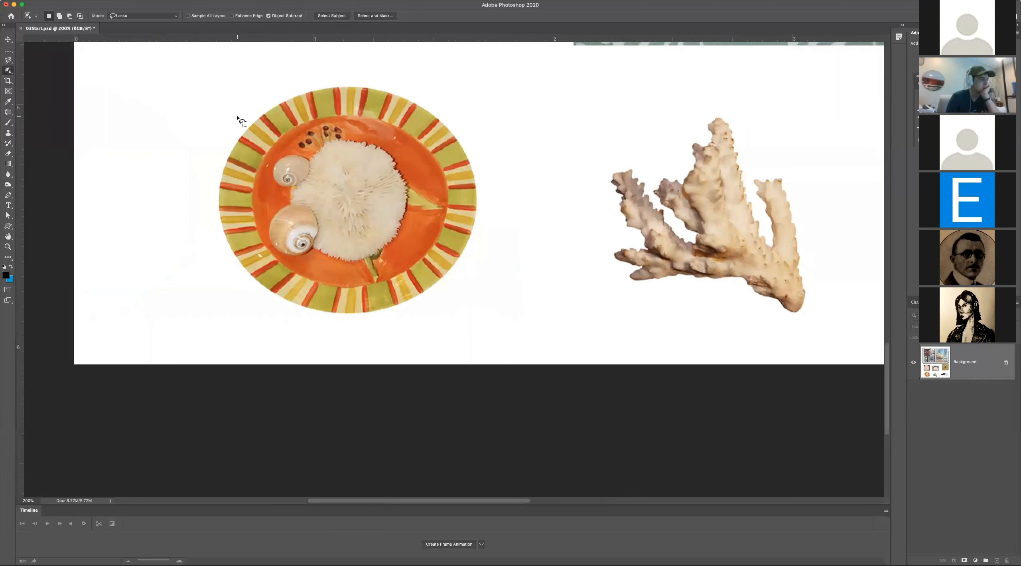
{"action": "scroll", "coordinate": [238, 118], "scroll_direction": "right", "scroll_amount": 5}
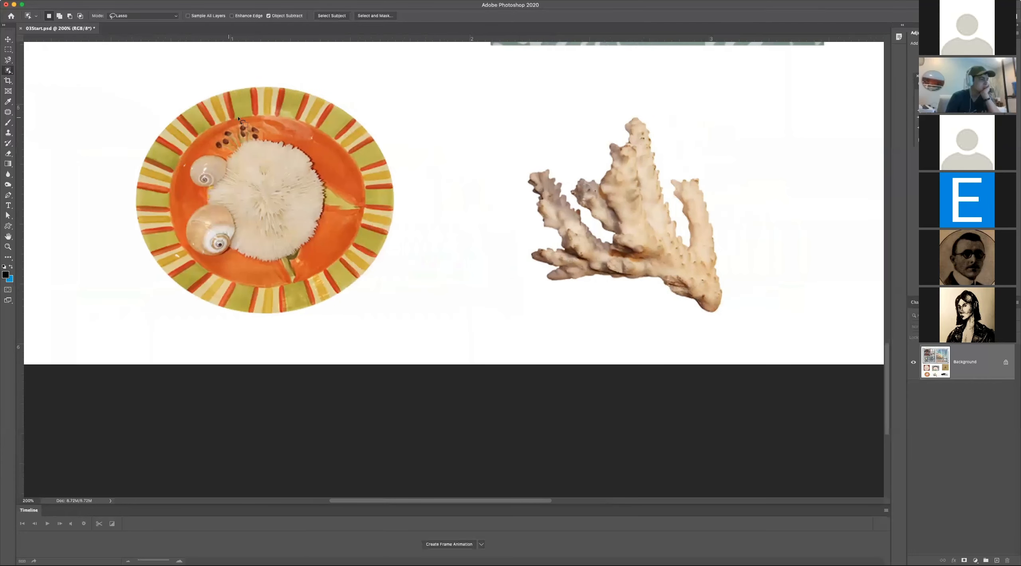
{"action": "left_click", "coordinate": [8, 71]}
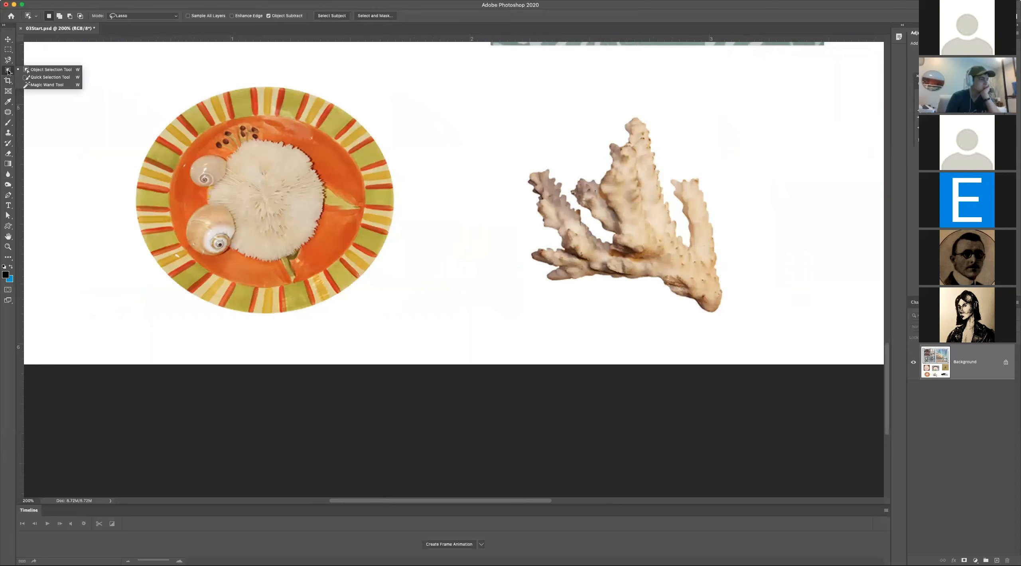
{"action": "left_click", "coordinate": [47, 79]}
{"action": "scroll", "coordinate": [235, 128], "scroll_direction": "up", "scroll_amount": 10}
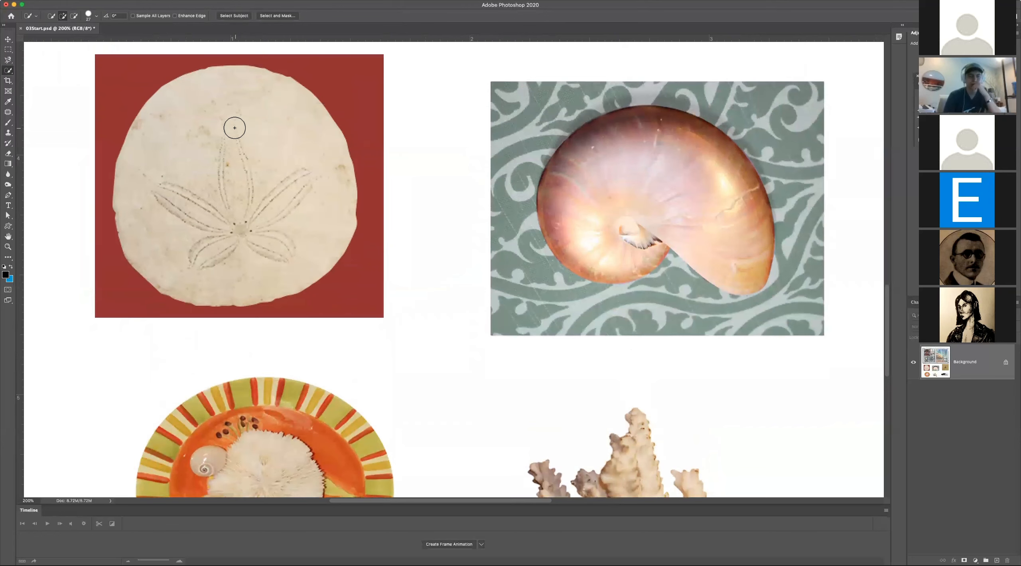
{"action": "left_click", "coordinate": [6, 72]}
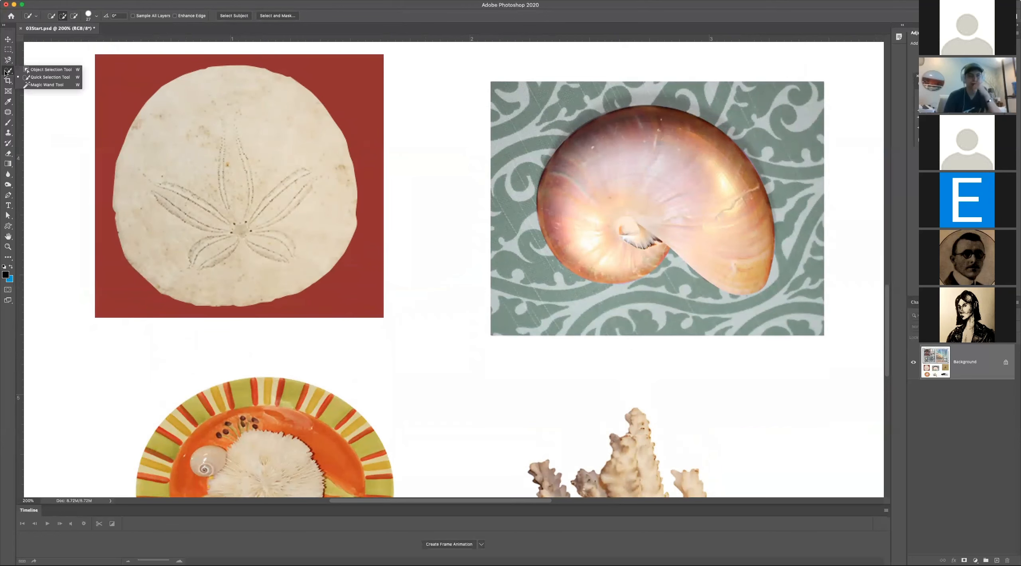
{"action": "left_click", "coordinate": [54, 78]}
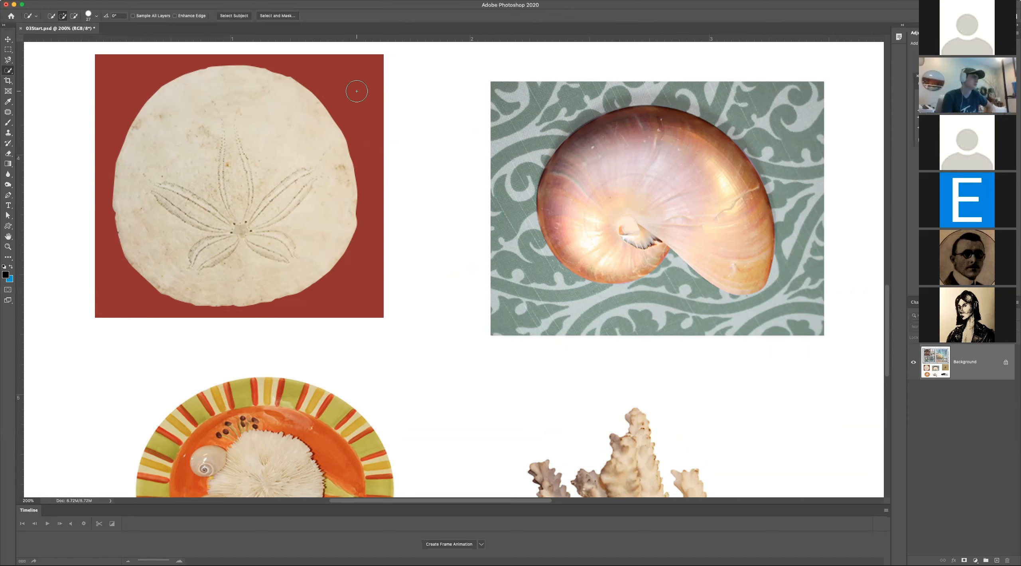
{"action": "left_click", "coordinate": [96, 16]}
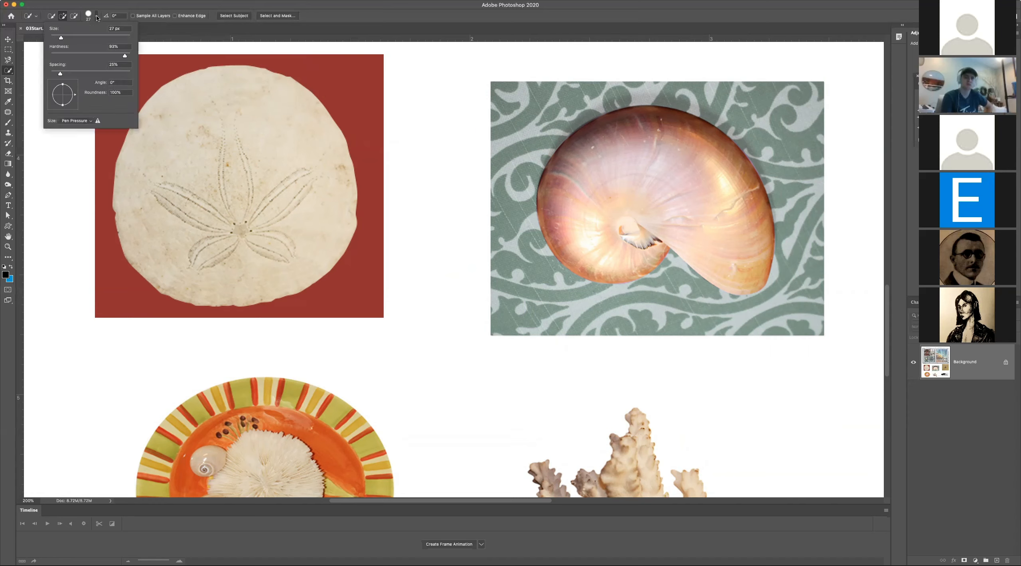
{"action": "mouse_move", "coordinate": [61, 38]}
{"action": "left_mouse_down"}
{"action": "mouse_move", "coordinate": [92, 38]}
{"action": "mouse_move", "coordinate": [68, 38]}
{"action": "mouse_move", "coordinate": [83, 38]}
{"action": "left_mouse_up"}
{"action": "mouse_move", "coordinate": [124, 56]}
{"action": "left_mouse_down"}
{"action": "mouse_move", "coordinate": [87, 57]}
{"action": "mouse_move", "coordinate": [130, 57]}
{"action": "left_mouse_up"}
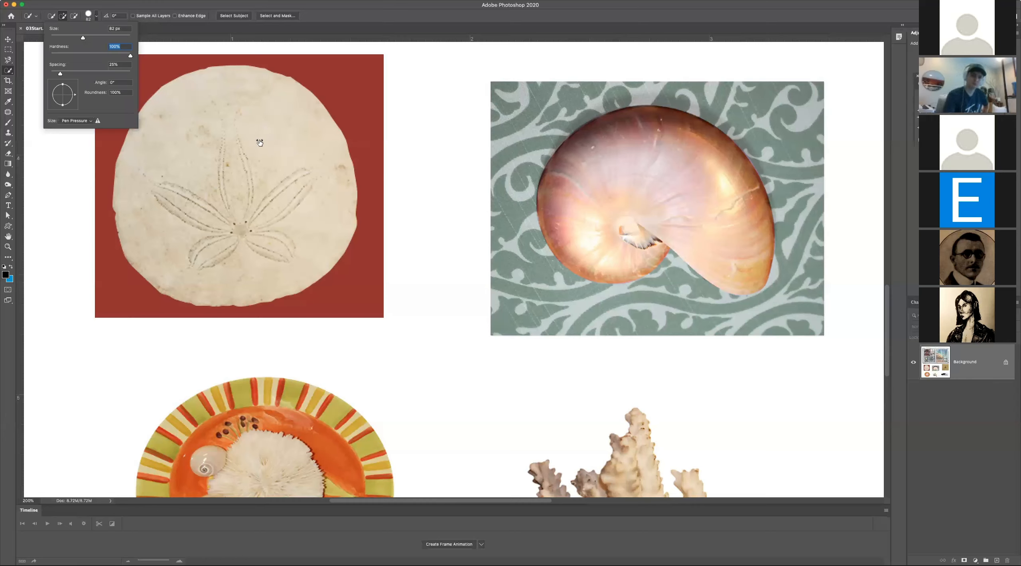
{"action": "left_click", "coordinate": [98, 19]}
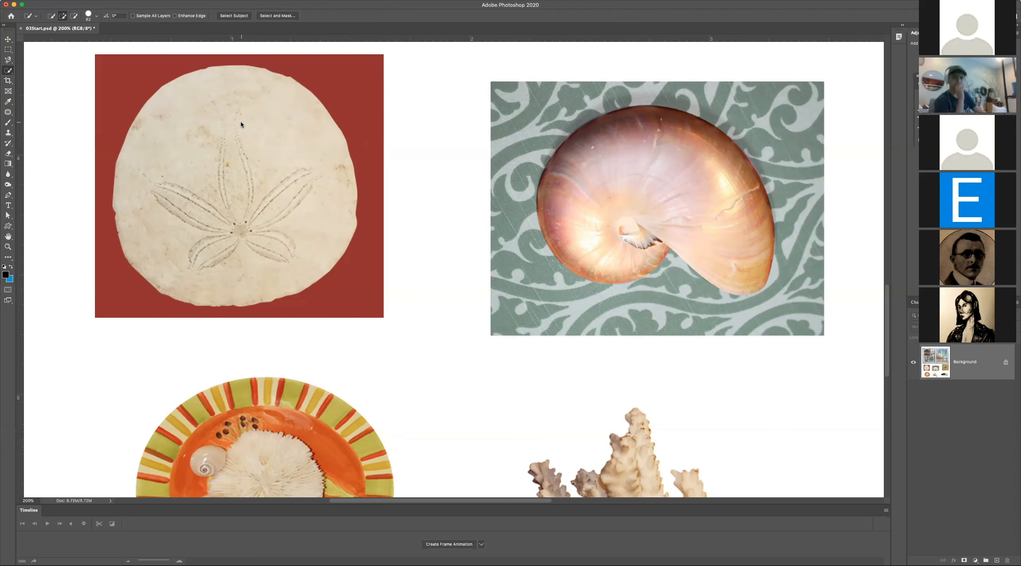
Enlarge the Quick Selection brush stepwise to 250 px and shrink it back down to 40 px.
{"action": "key", "text": "bracketright"}
{"action": "key", "text": "bracketright"}
{"action": "key", "text": "bracketright"}
{"action": "key", "text": "bracketright"}
{"action": "key", "text": "bracketright"}
{"action": "key", "text": "bracketright"}
{"action": "key", "text": "bracketright"}
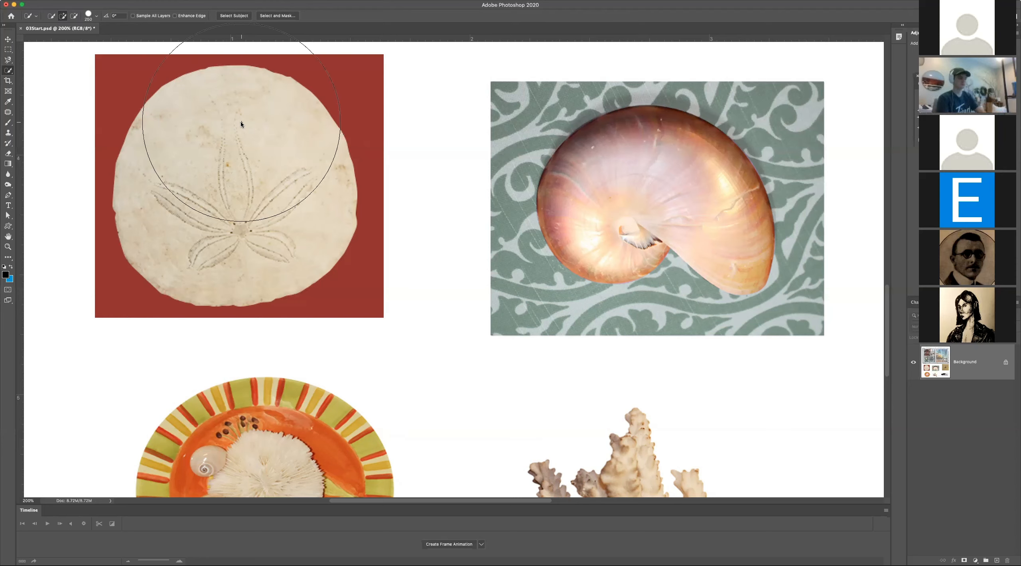
{"action": "key", "text": "bracketleft"}
{"action": "key", "text": "bracketleft"}
{"action": "key", "text": "bracketleft"}
{"action": "key", "text": "bracketleft"}
{"action": "key", "text": "bracketleft"}
{"action": "key", "text": "bracketleft"}
{"action": "key", "text": "bracketleft"}
{"action": "key", "text": "bracketleft"}
{"action": "key", "text": "bracketleft"}
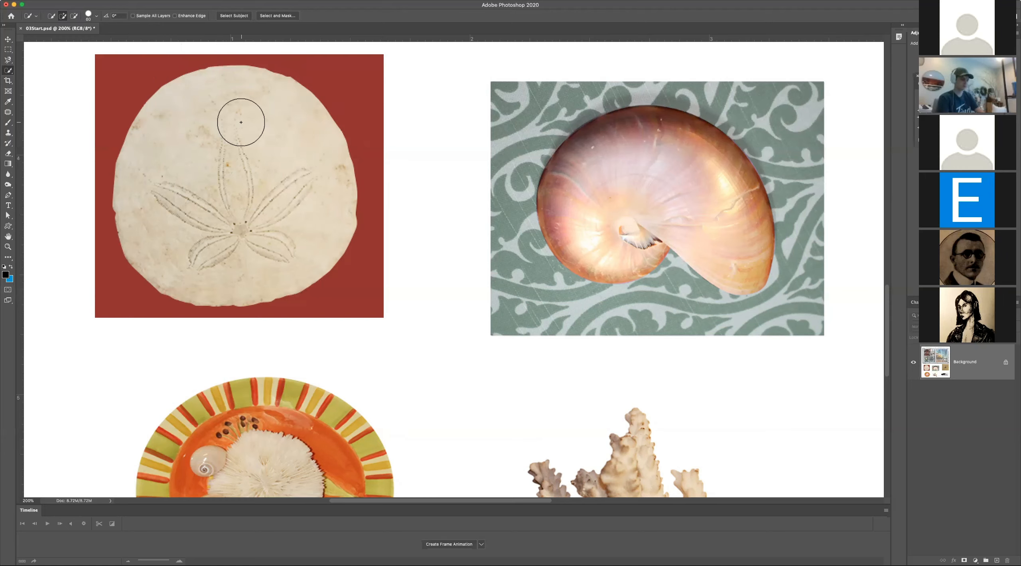
{"action": "key", "text": "bracketleft"}
{"action": "key", "text": "bracketleft"}
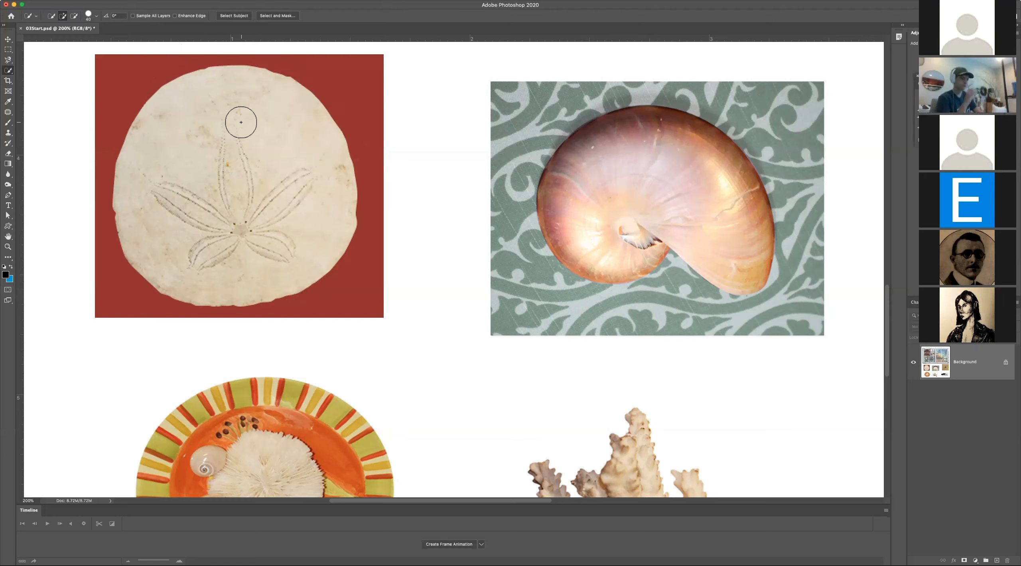
Select the sand dollar twice with the Quick Selection tool, clearing the selection each time.
{"action": "left_click", "coordinate": [275, 103]}
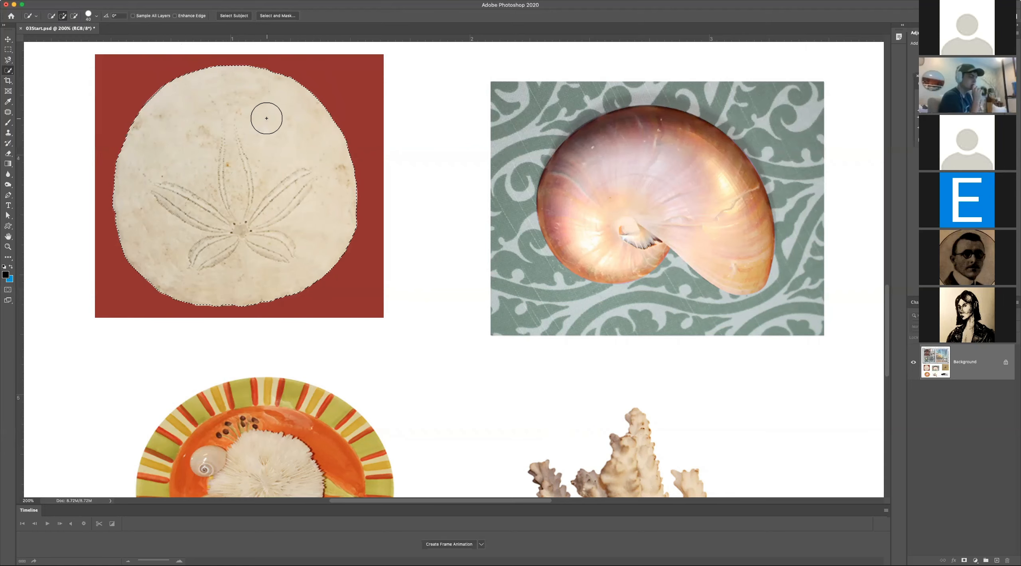
{"action": "key", "text": "super+d"}
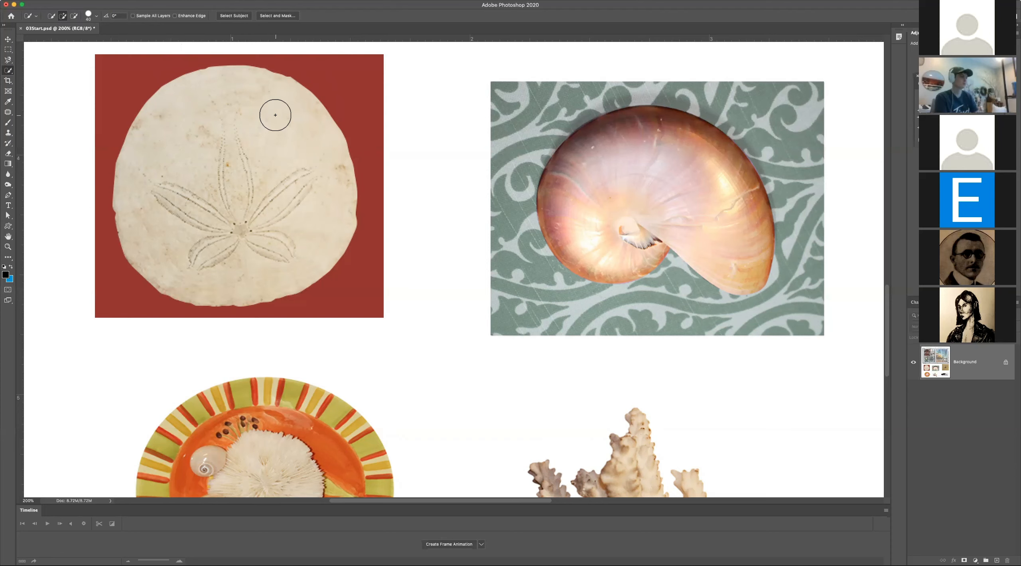
{"action": "left_click", "coordinate": [276, 116]}
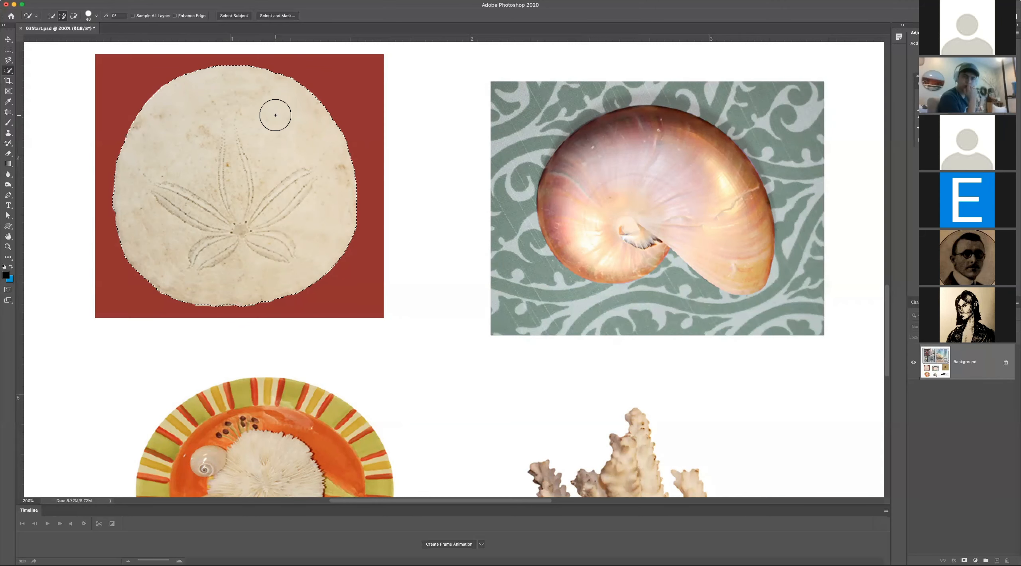
{"action": "key", "text": "super+d"}
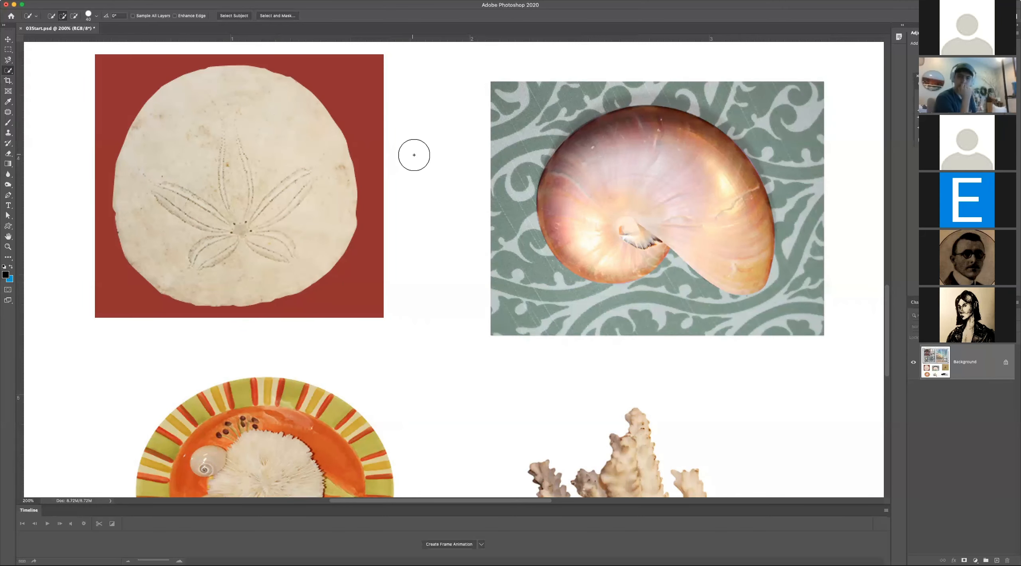
Select the nautilus shell with the Quick Selection tool and subtract the stray background along its lower edge with the Lasso tool.
{"action": "scroll", "coordinate": [412, 153], "scroll_direction": "right", "scroll_amount": 10}
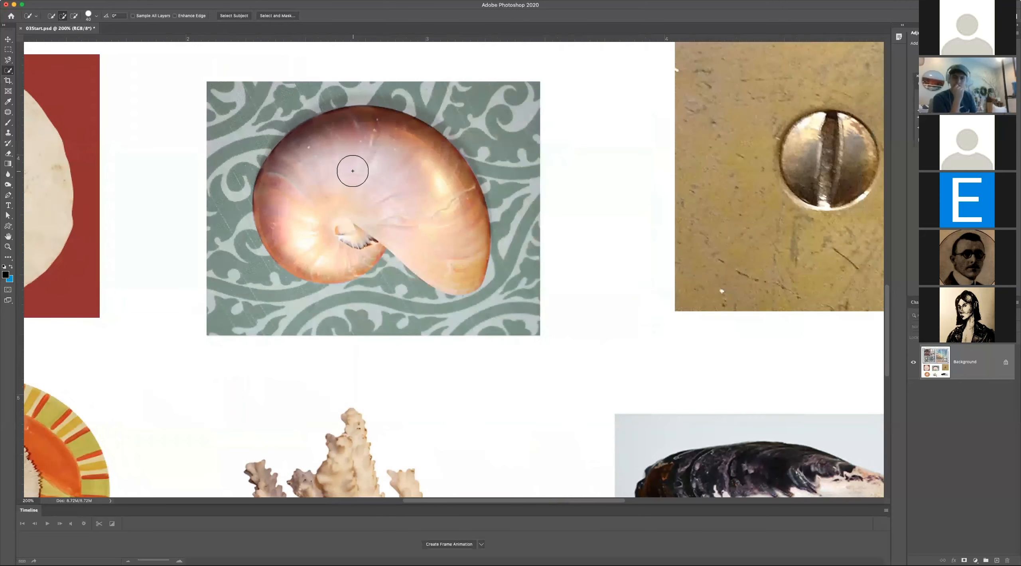
{"action": "left_click", "coordinate": [340, 150]}
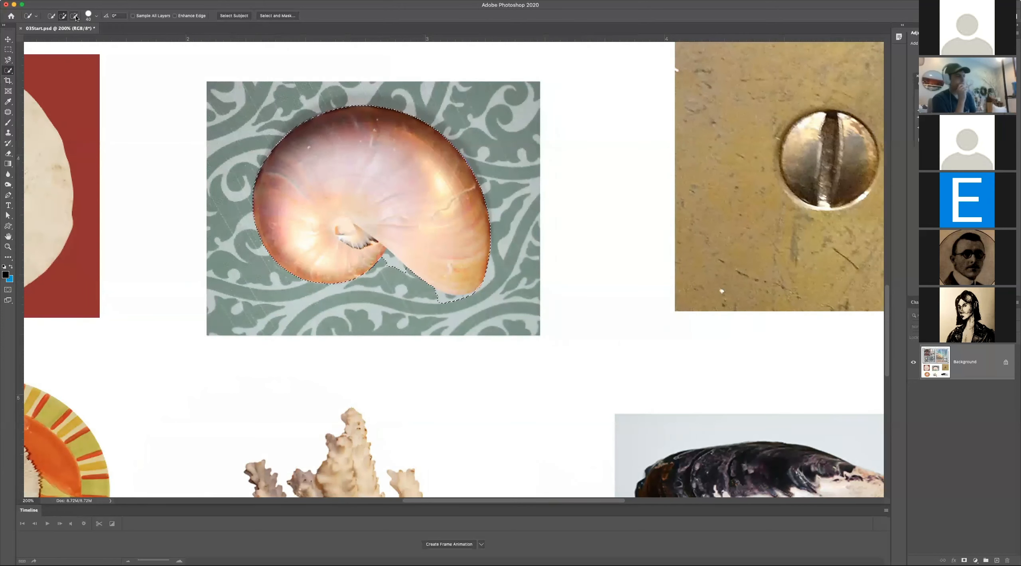
{"action": "left_click", "coordinate": [8, 59]}
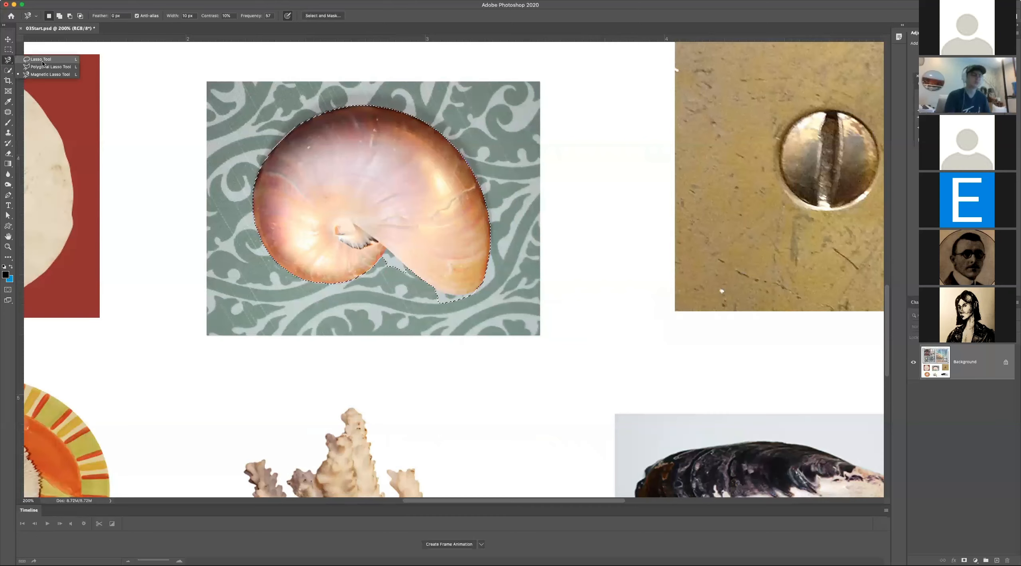
{"action": "left_click", "coordinate": [43, 60]}
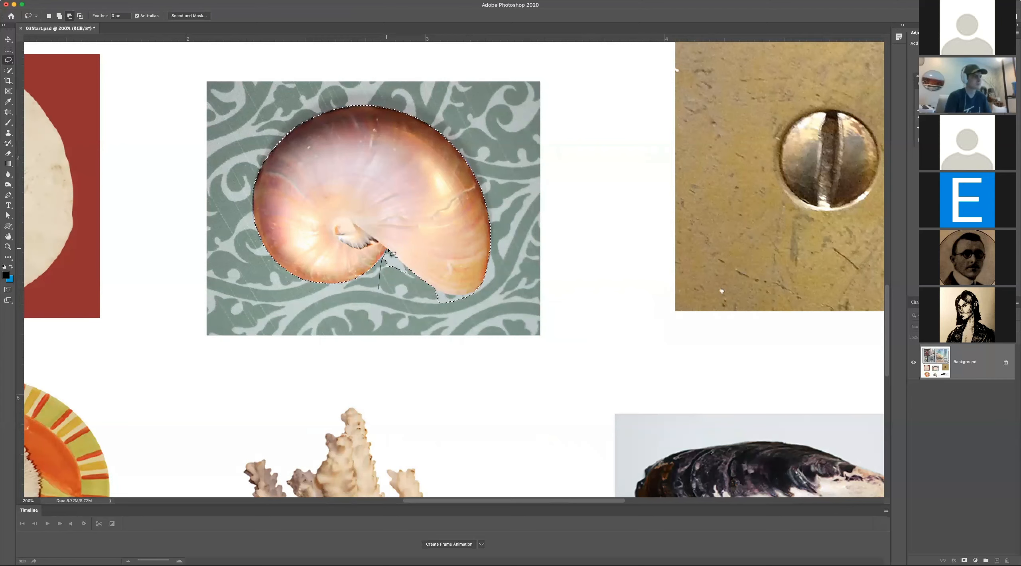
{"action": "mouse_move", "coordinate": [399, 259]}
{"action": "left_mouse_down"}
{"action": "mouse_move", "coordinate": [413, 317]}
{"action": "mouse_move", "coordinate": [397, 340]}
{"action": "mouse_move", "coordinate": [349, 353]}
{"action": "mouse_move", "coordinate": [165, 336]}
{"action": "mouse_move", "coordinate": [166, 277]}
{"action": "mouse_move", "coordinate": [257, 294]}
{"action": "mouse_move", "coordinate": [318, 334]}
{"action": "mouse_move", "coordinate": [345, 322]}
{"action": "left_mouse_up"}
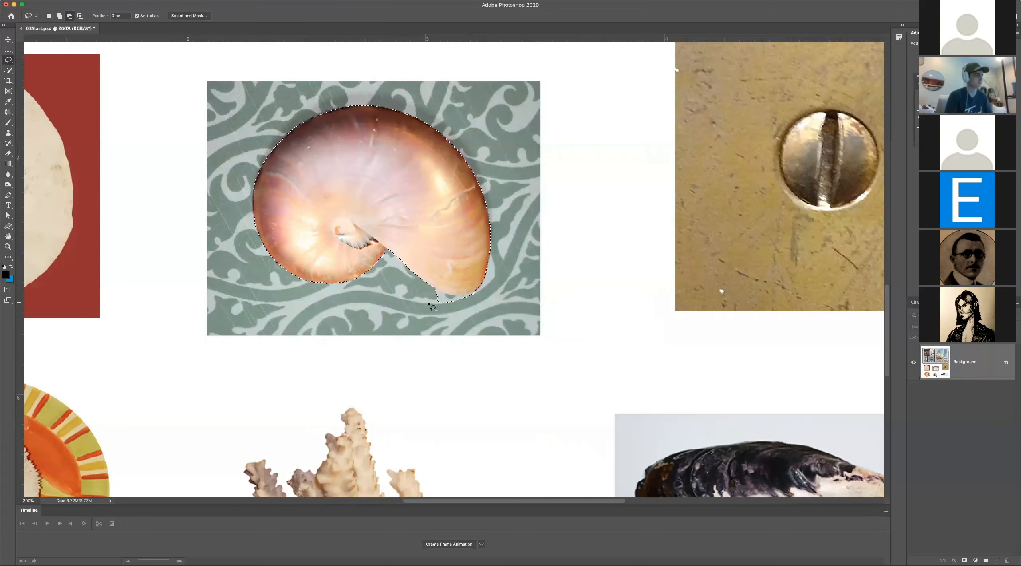
{"action": "left_click_drag", "start_coordinate": [432, 286], "coordinate": [500, 318]}
{"action": "mouse_move", "coordinate": [428, 285]}
{"action": "left_mouse_down"}
{"action": "mouse_move", "coordinate": [463, 302]}
{"action": "mouse_move", "coordinate": [367, 311]}
{"action": "left_mouse_up"}
Clear the selection around the nautilus shell.
{"action": "key", "text": "z"}
{"action": "left_click", "coordinate": [404, 297], "text": "alt"}
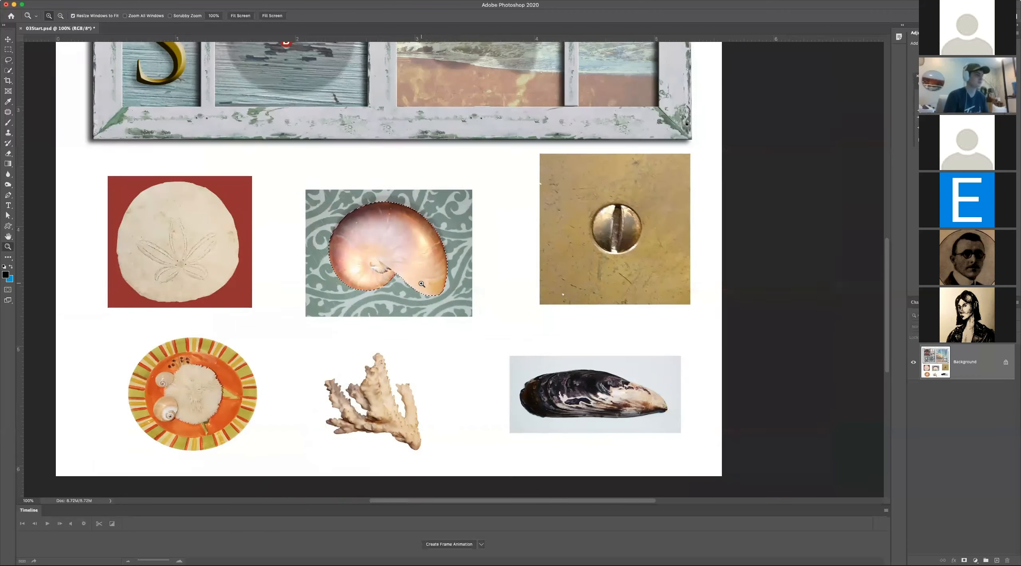
{"action": "key", "text": "super+d"}
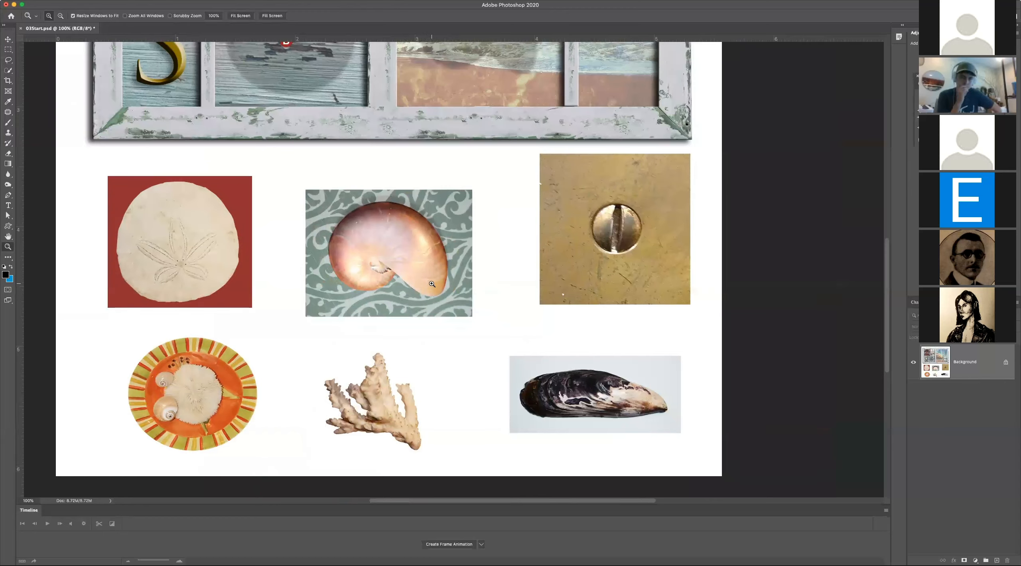